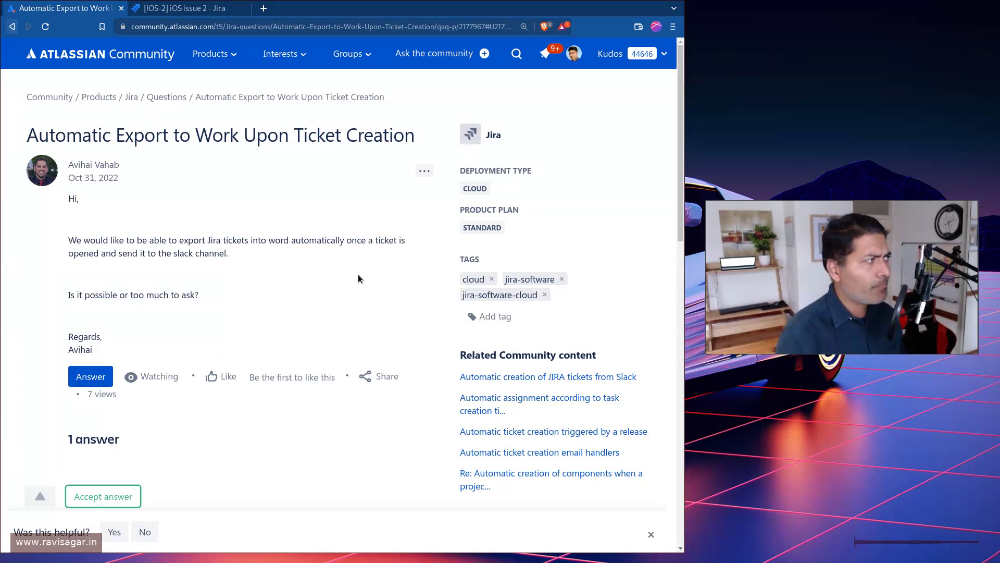
Step: Switch to issue IOS-2 and type 'dgfdgfdgfd' into its description
{"action": "key", "text": "ctrl+Tab"}
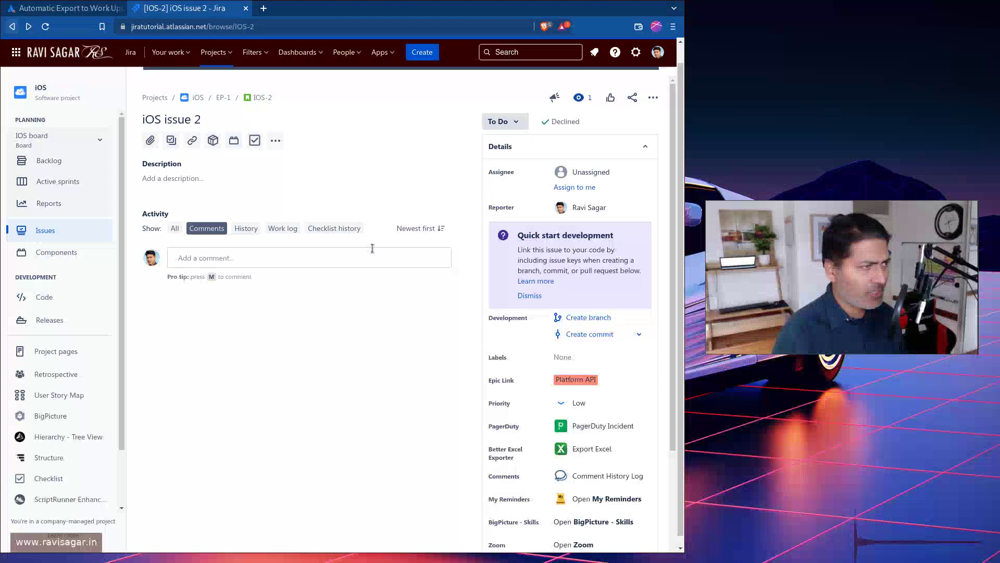
{"action": "left_click", "coordinate": [169, 180]}
{"action": "type", "text": "dgfdgfdgfd"}
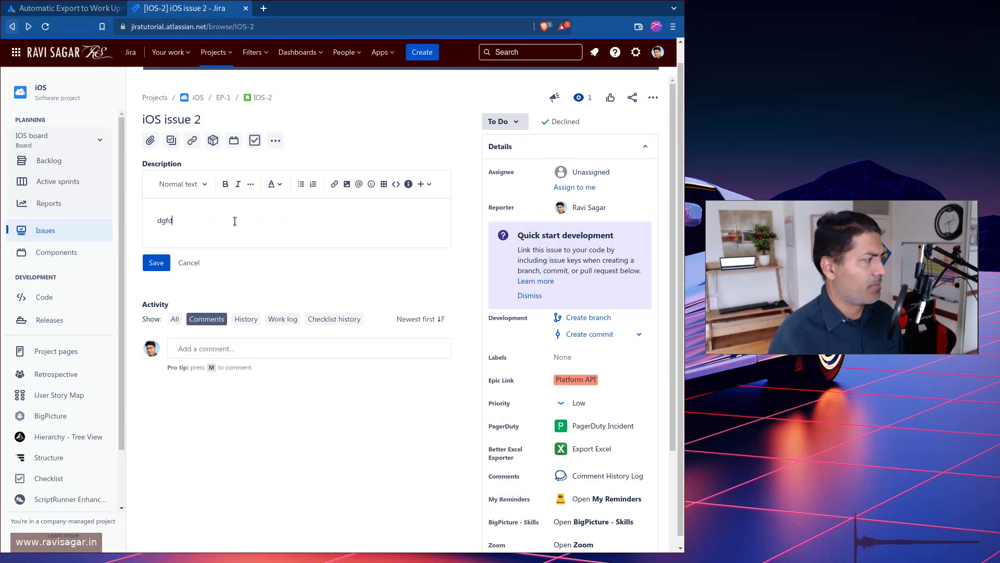
Step: Export IOS-2 as a Word document, then dismiss the IOS-2.doc save prompt without saving
{"action": "left_click", "coordinate": [653, 98]}
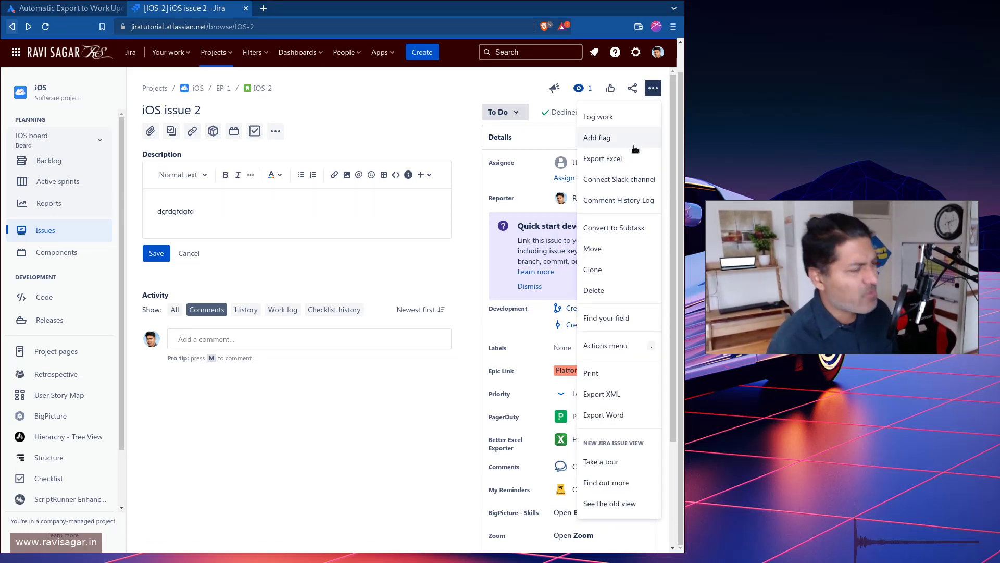
{"action": "left_click", "coordinate": [609, 415]}
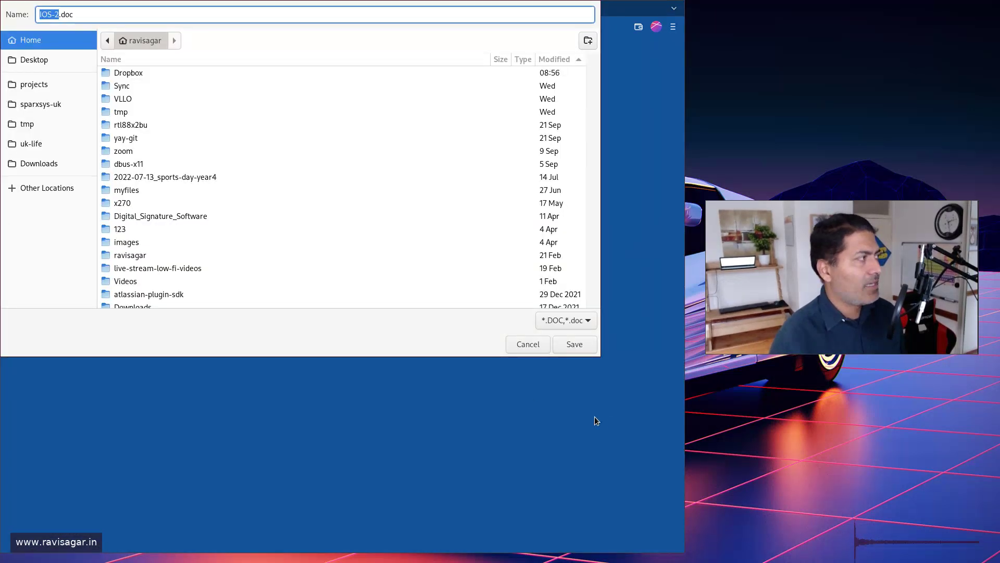
{"action": "key", "text": "Return"}
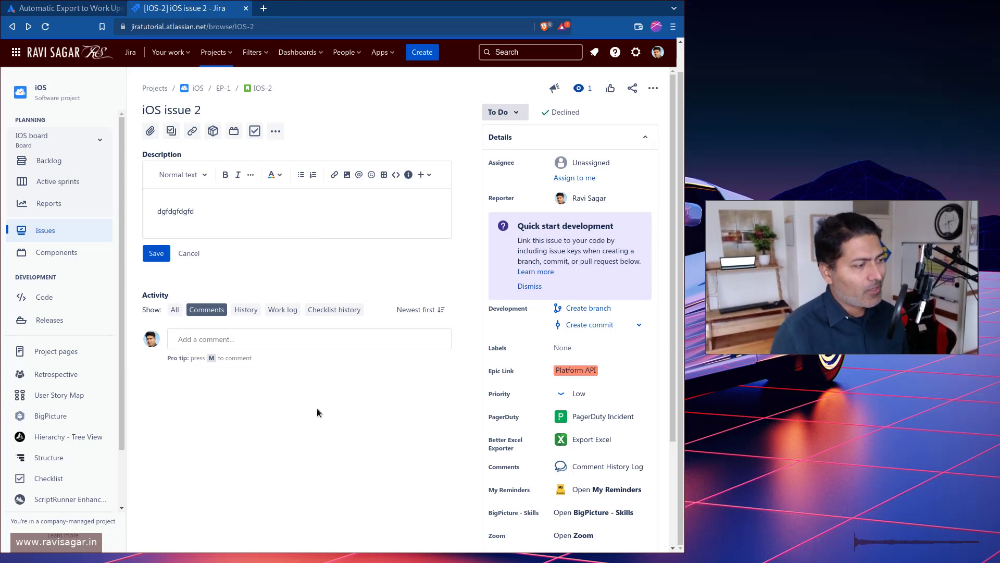
Step: After checking the Community question, use the '.' quick search 'aut' to reach Automation rules
{"action": "key", "text": "ctrl+Tab"}
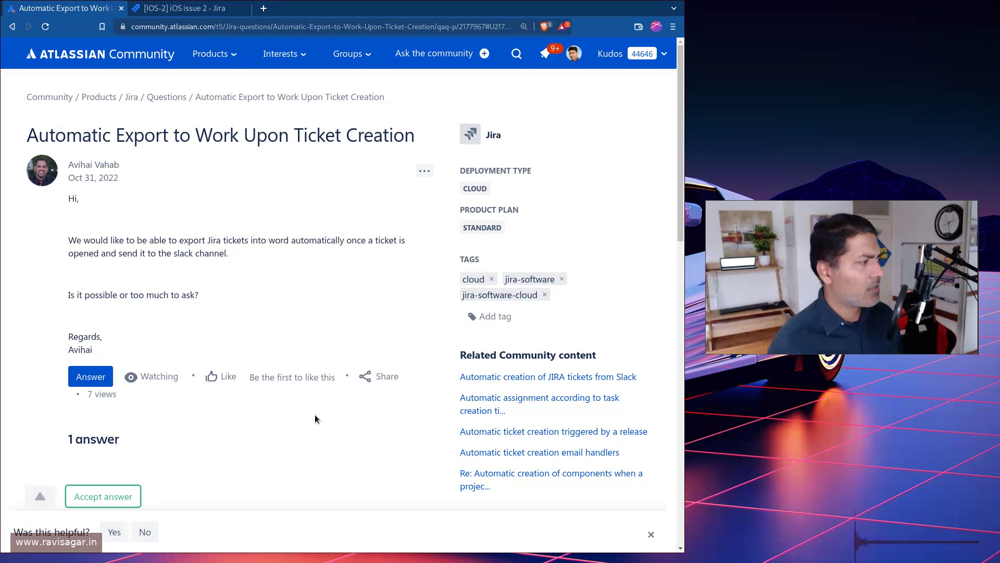
{"action": "key", "text": "ctrl+Tab"}
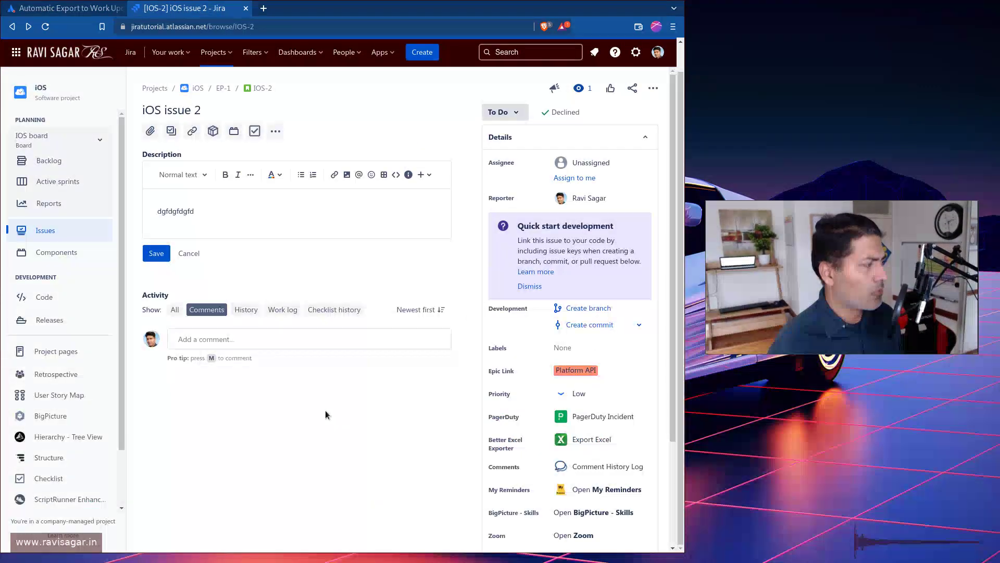
{"action": "key", "text": "period"}
{"action": "type", "text": "aut"}
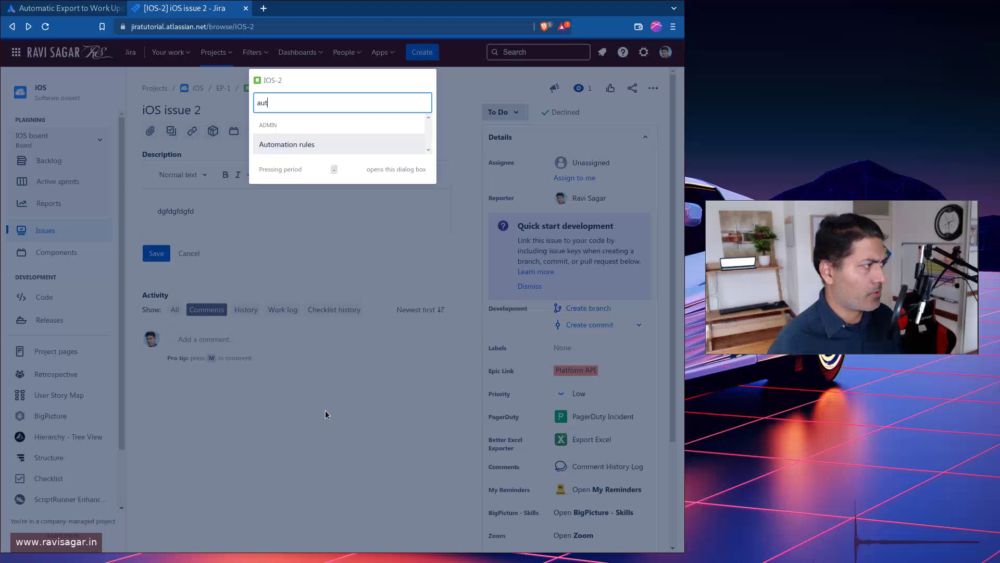
{"action": "key", "text": "Return"}
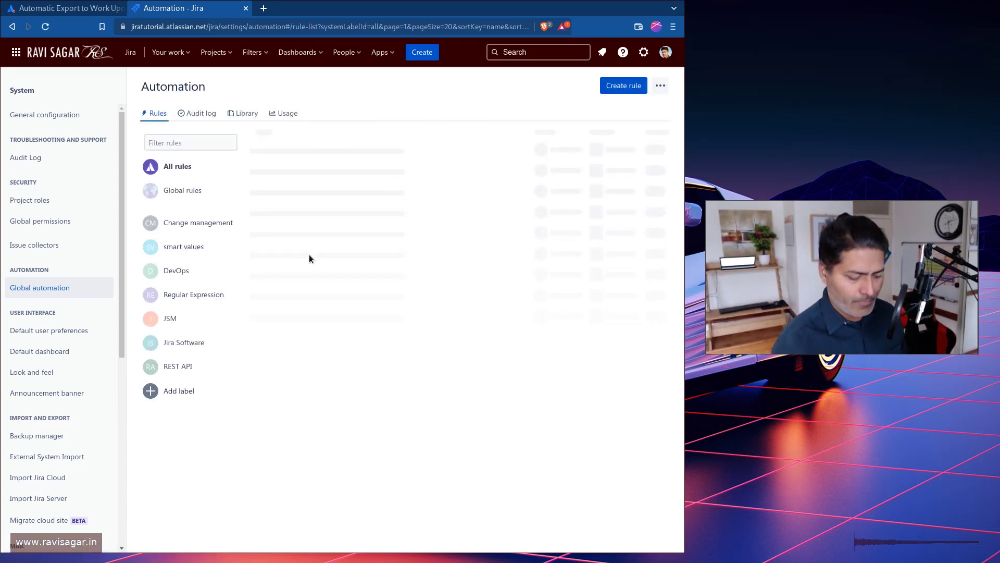
Step: Create a new automation rule and save Issue created as its trigger
{"action": "left_click", "coordinate": [625, 86]}
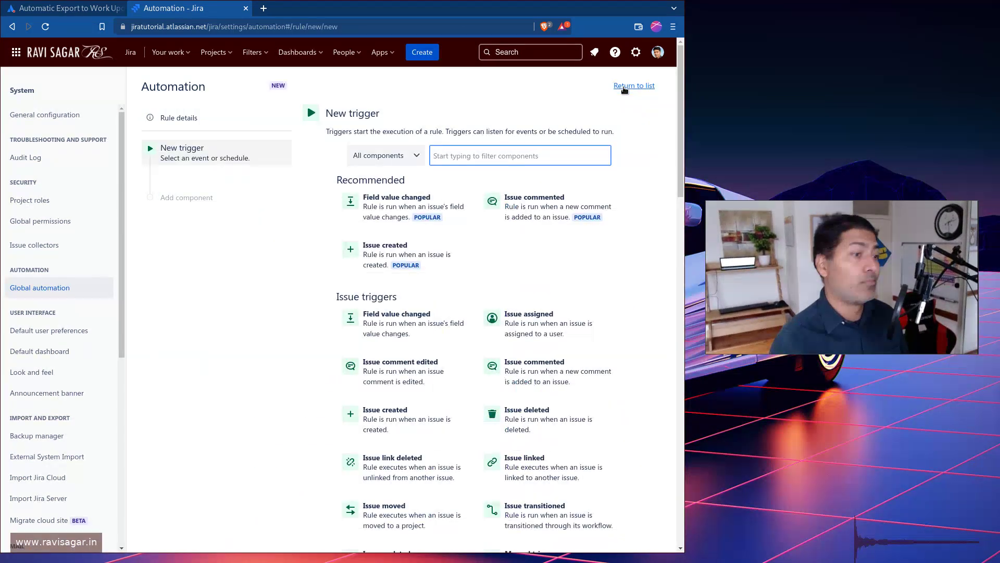
{"action": "key", "text": "shift+Tab"}
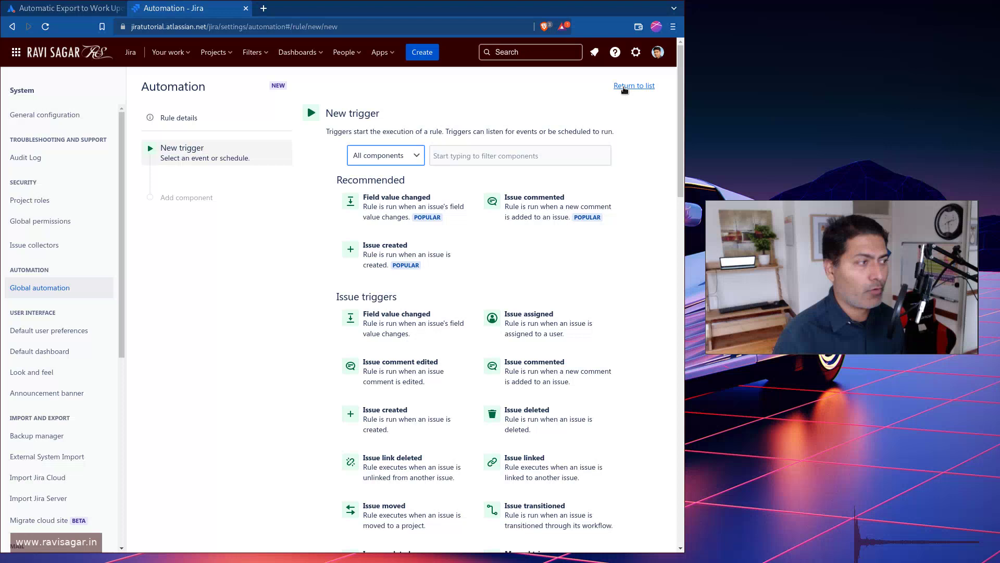
{"action": "left_click", "coordinate": [395, 245]}
{"action": "left_click", "coordinate": [634, 160]}
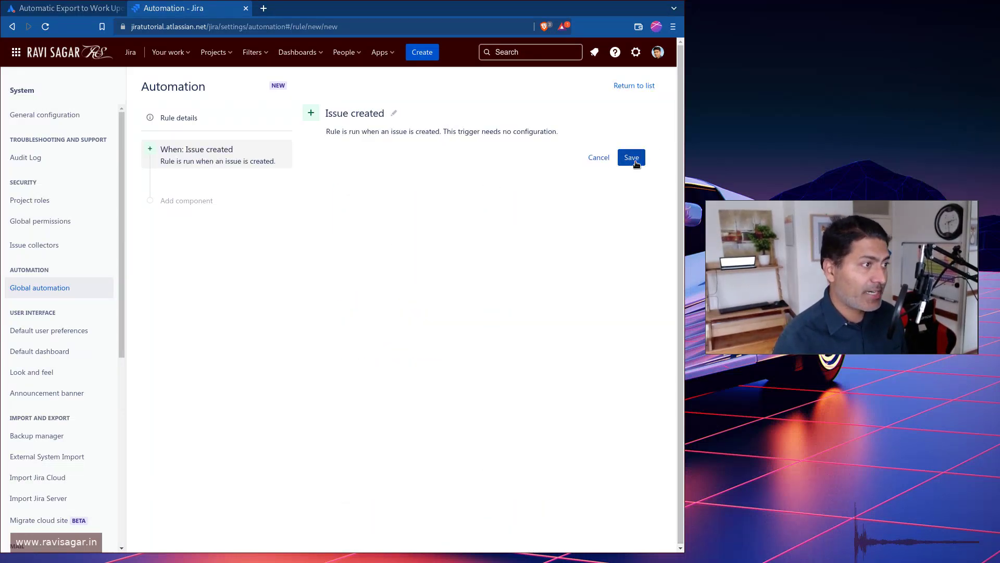
Step: Try adding a Send Slack message action, review its issue-data help, then cancel it
{"action": "left_click", "coordinate": [519, 187]}
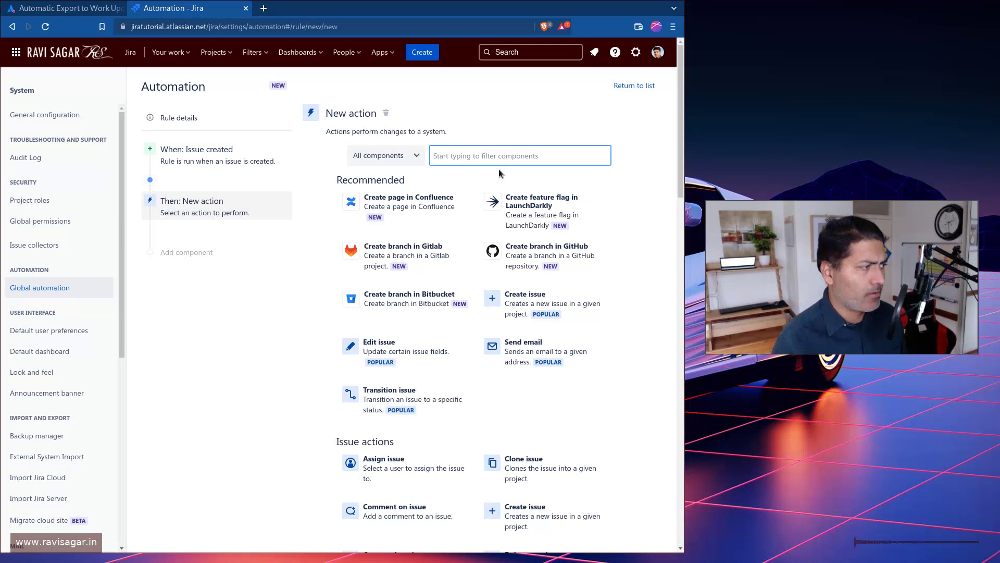
{"action": "type", "text": "sl"}
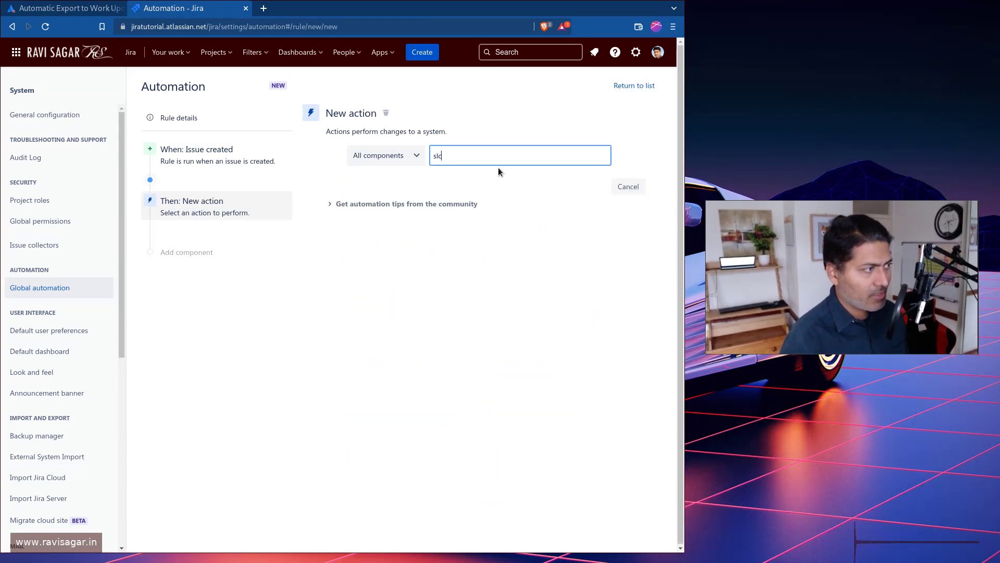
{"action": "left_click", "coordinate": [420, 183]}
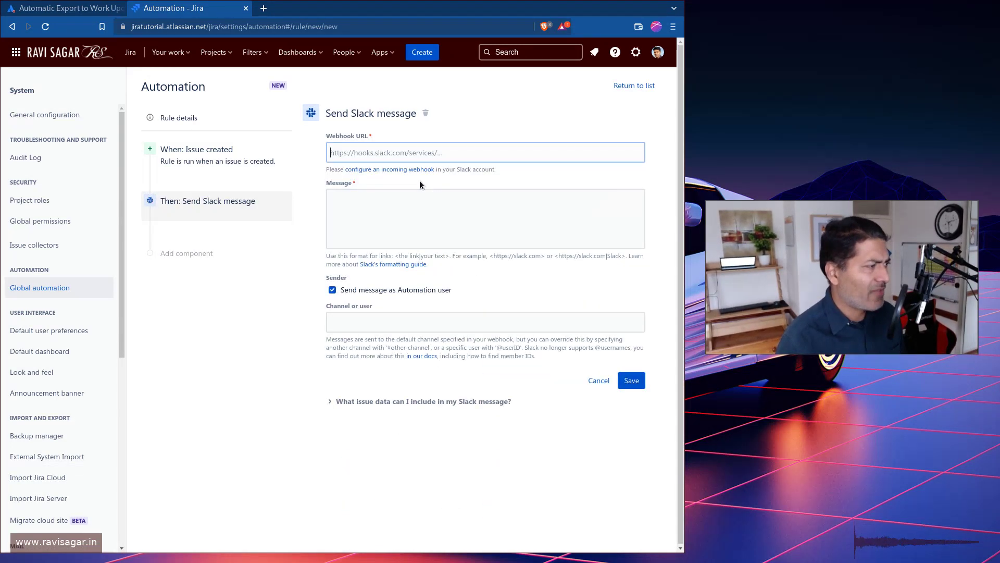
{"action": "left_click", "coordinate": [424, 402]}
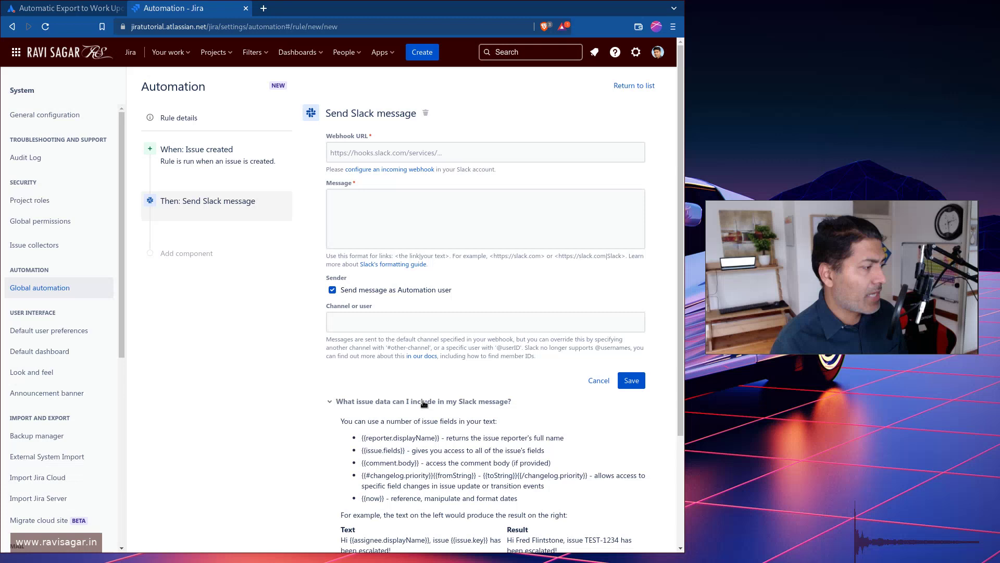
{"action": "scroll", "coordinate": [482, 363], "scroll_direction": "down", "scroll_amount": 3}
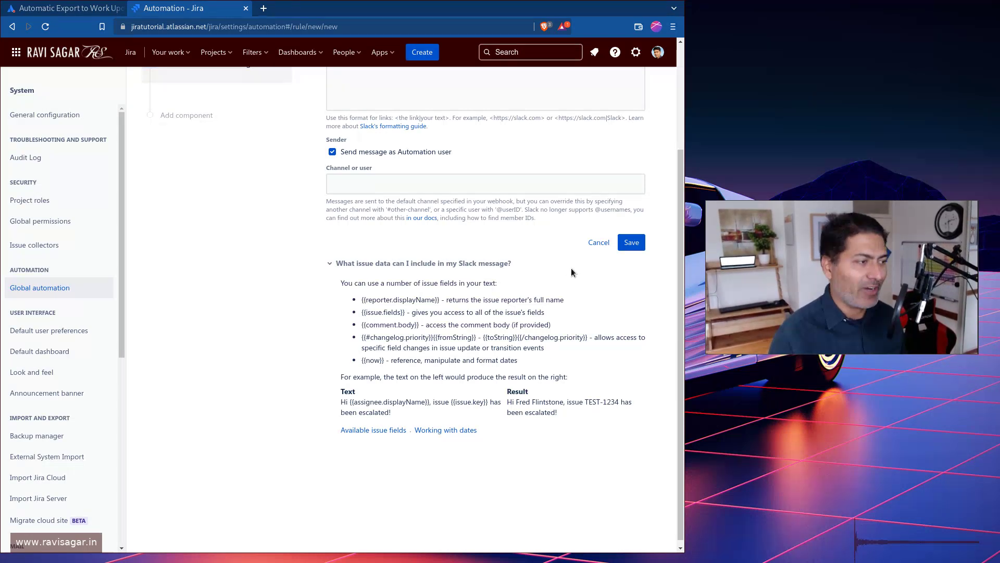
{"action": "left_click", "coordinate": [587, 249]}
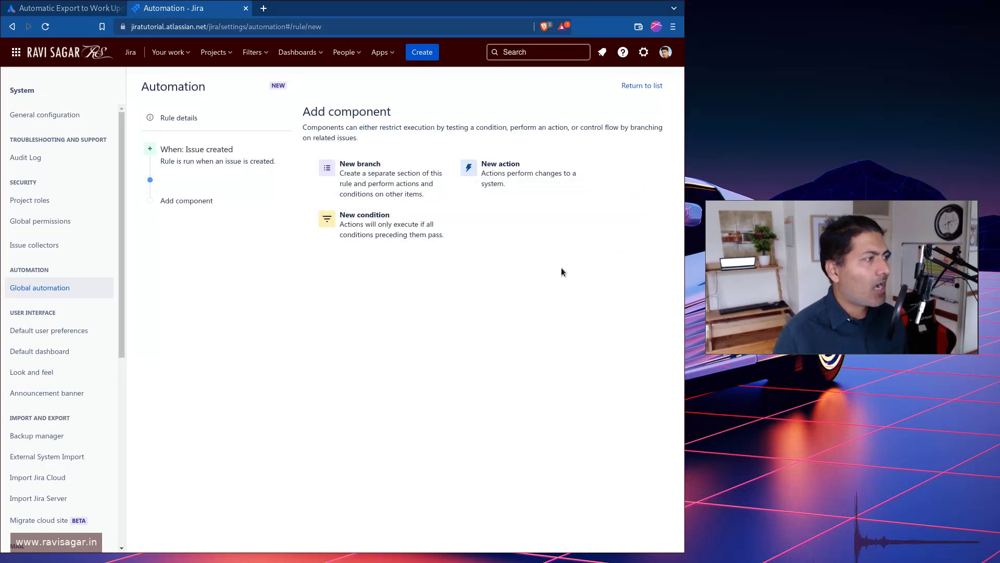
Step: Return to the Atlassian Community question about exporting tickets to Word
{"action": "key", "text": "ctrl+shift+Tab"}
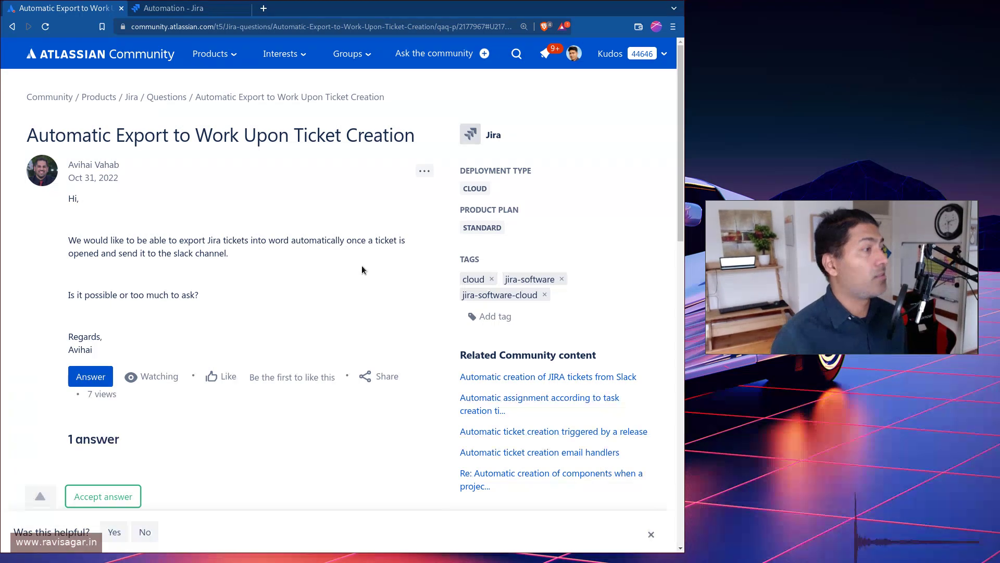
Step: Paste the AN-188.doc Word export URL into the address bar, inspect its parts, then revisit the Community question
{"action": "key", "text": "ctrl+Tab"}
{"action": "left_click", "coordinate": [569, 51]}
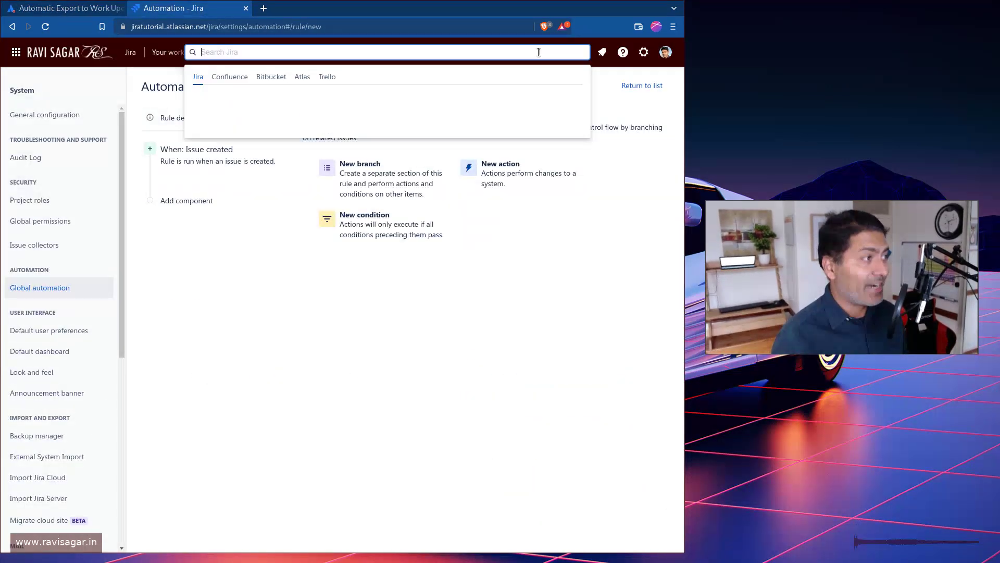
{"action": "left_click", "coordinate": [302, 27]}
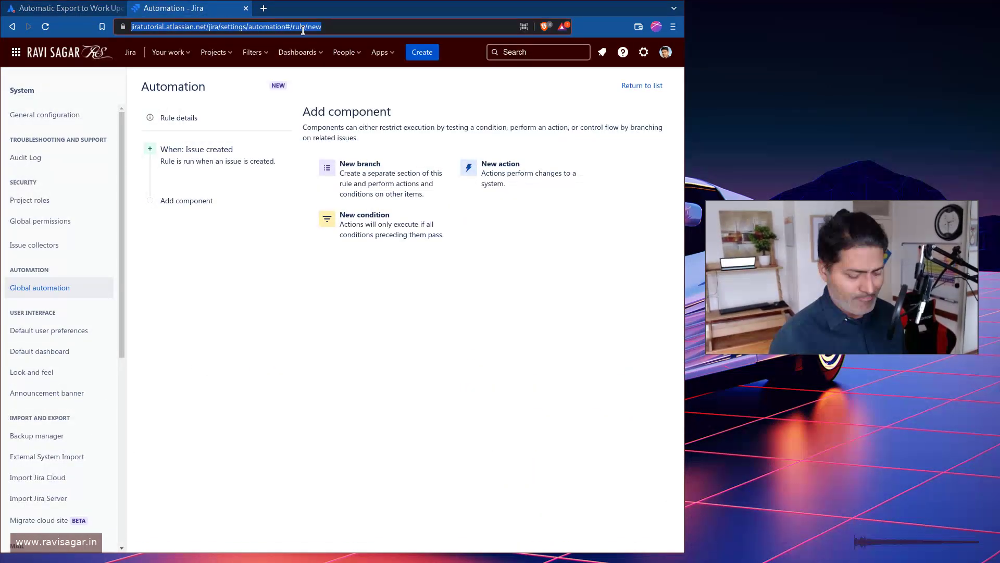
{"action": "type", "text": "https://jiratutorial.atlassian.net/si/jira.issueviews:issue-word/AN-188/AN-188.doc"}
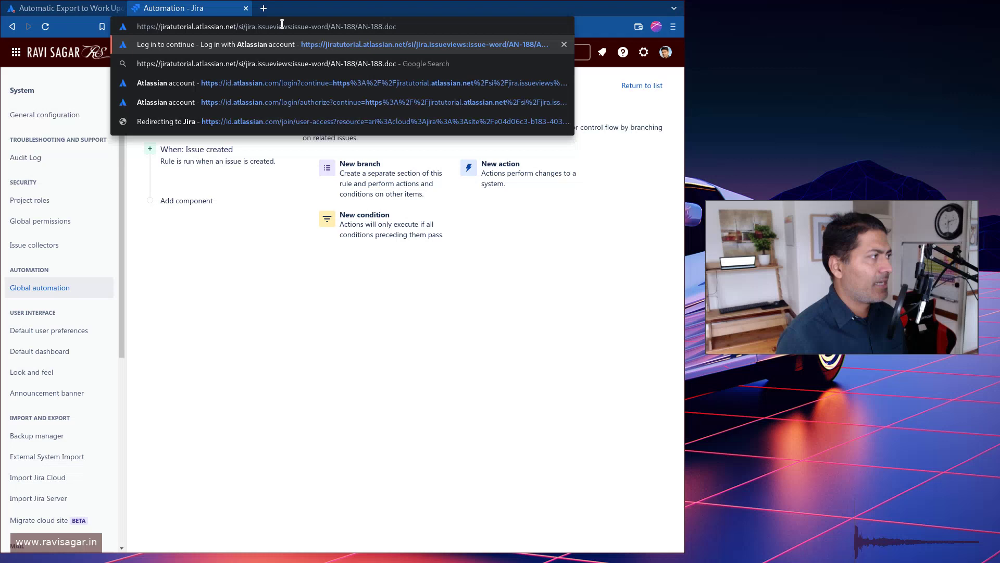
{"action": "double_click", "coordinate": [283, 27]}
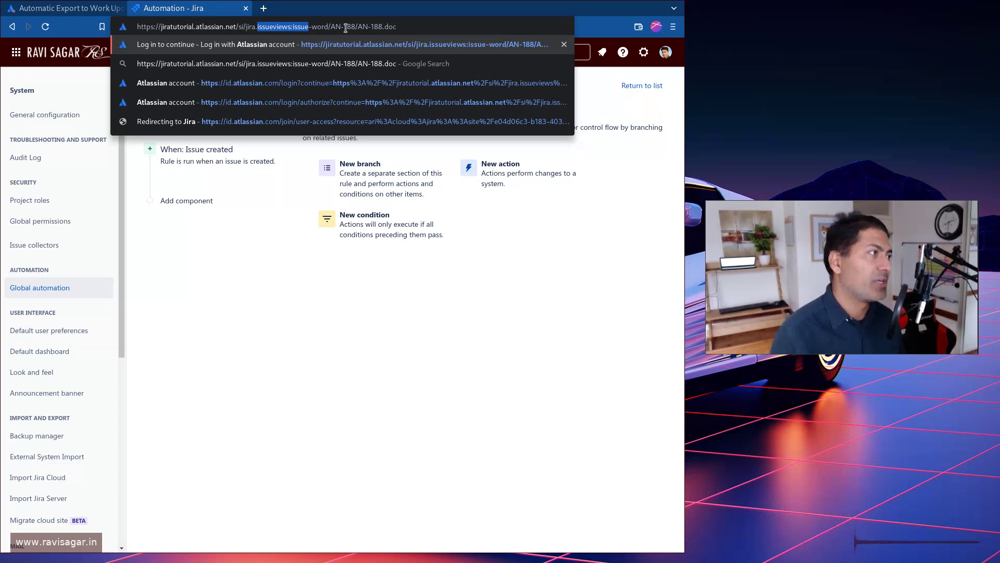
{"action": "left_click_drag", "start_coordinate": [355, 26], "coordinate": [403, 26]}
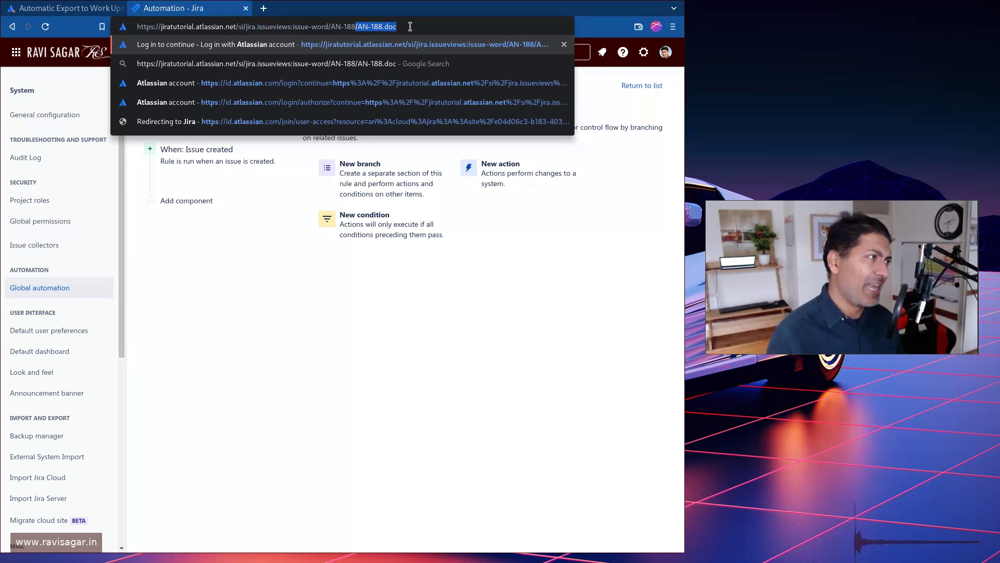
{"action": "left_click", "coordinate": [410, 26]}
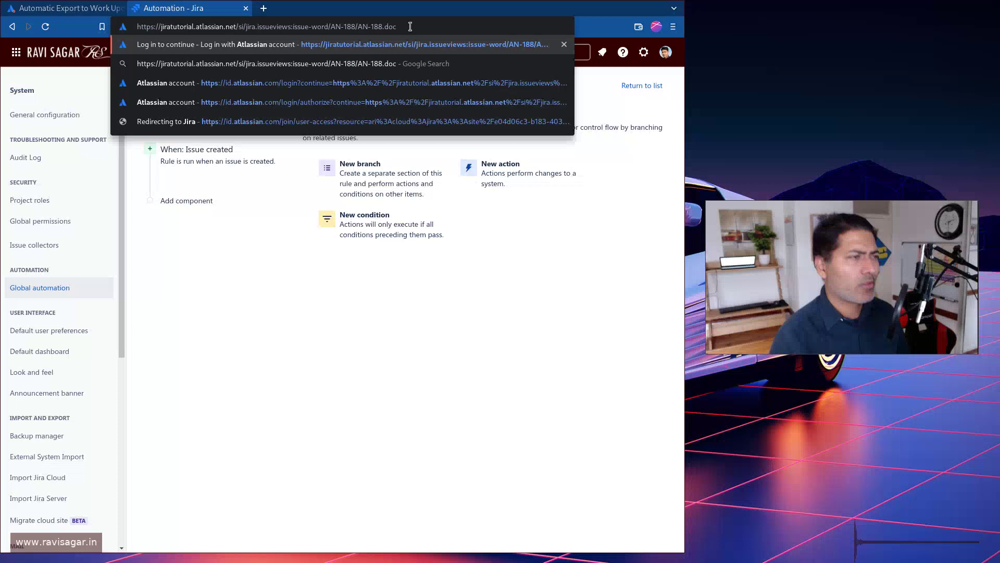
{"action": "key", "text": "ctrl+a"}
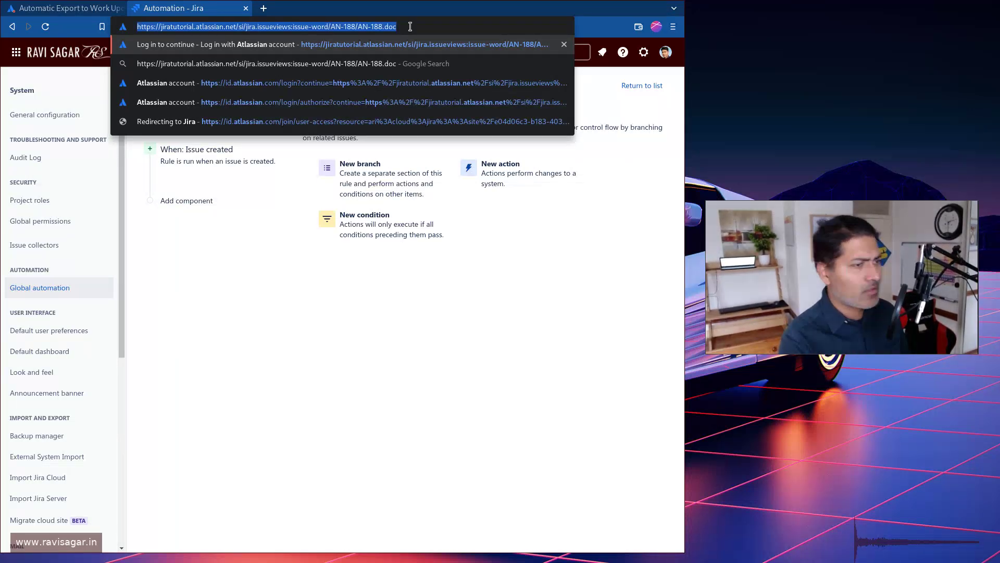
{"action": "key", "text": "ctrl+shift+Tab"}
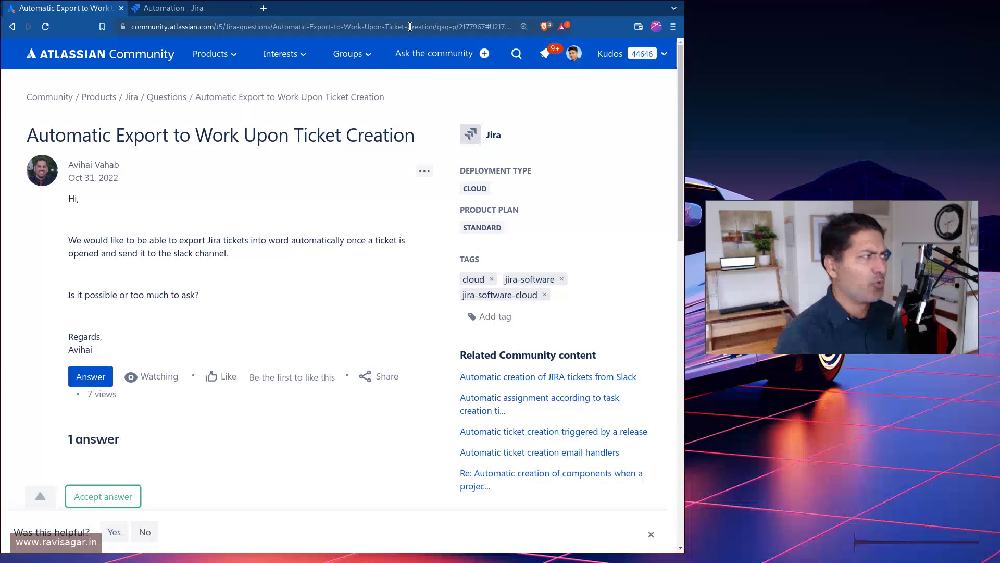
Step: Add a new condition to the rule, then search 'workflow' via '.' to reach the WebHooks admin page
{"action": "key", "text": "ctrl+Tab"}
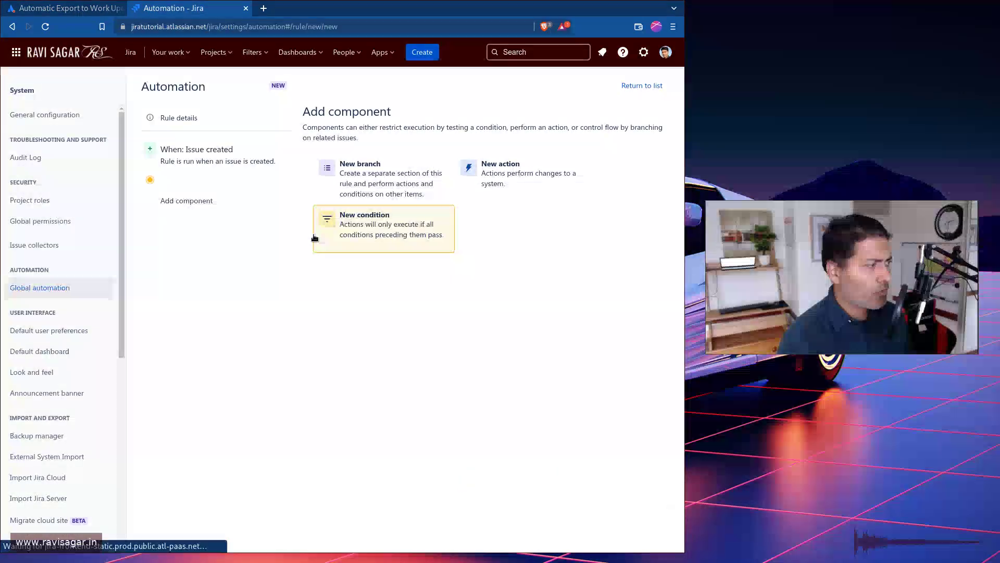
{"action": "left_click", "coordinate": [368, 219]}
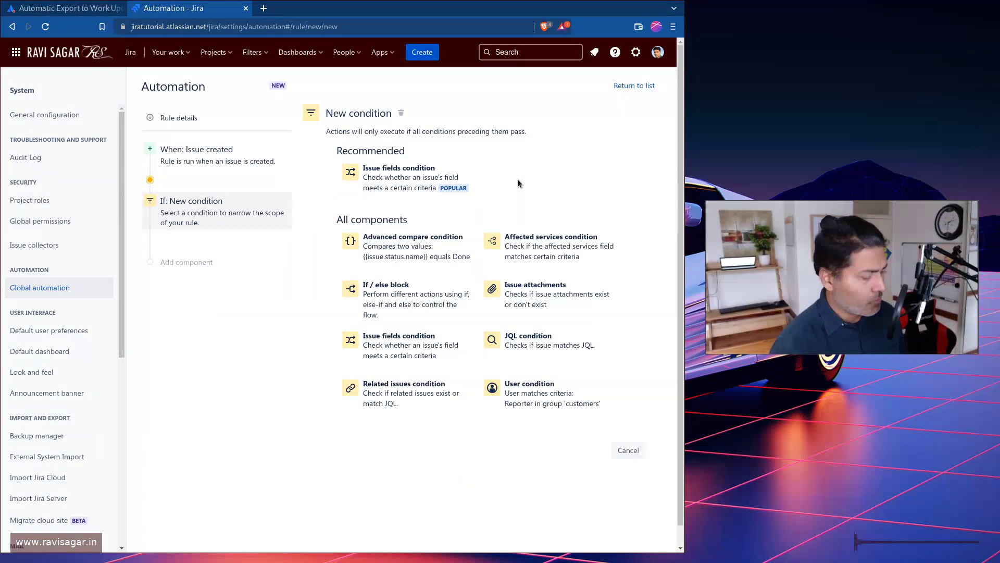
{"action": "key", "text": "period"}
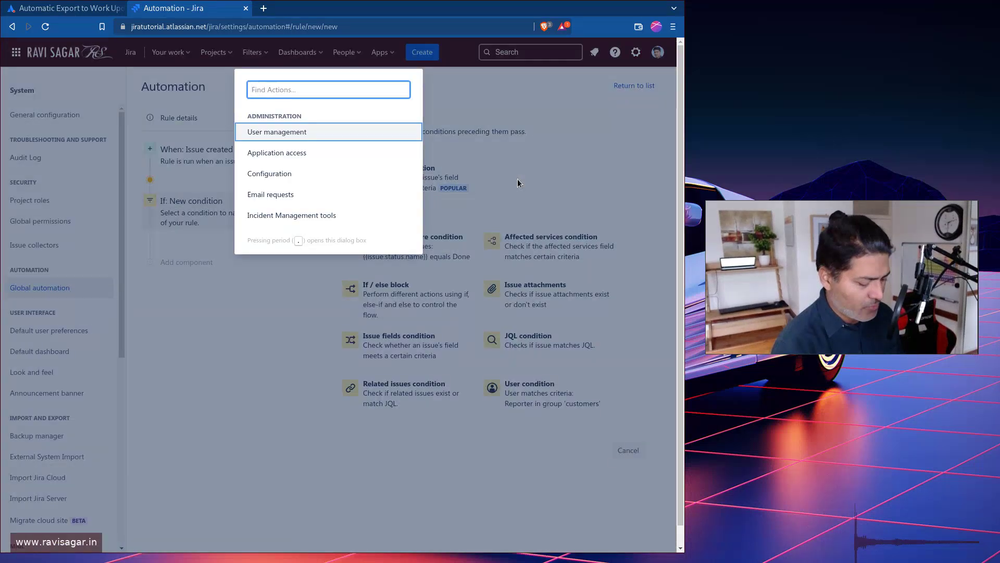
{"action": "type", "text": "workflow"}
{"action": "key", "text": "Return"}
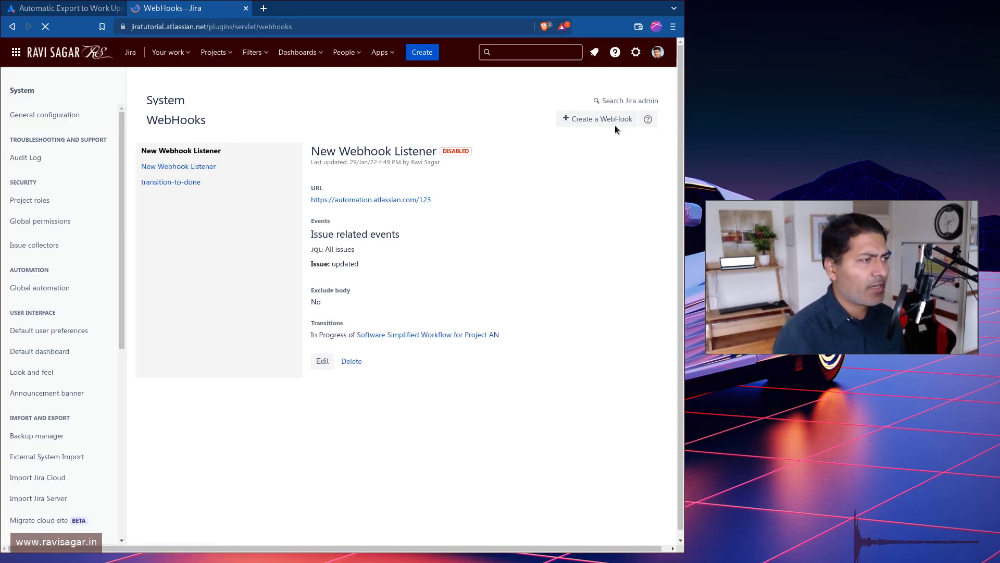
{"action": "left_click", "coordinate": [594, 120]}
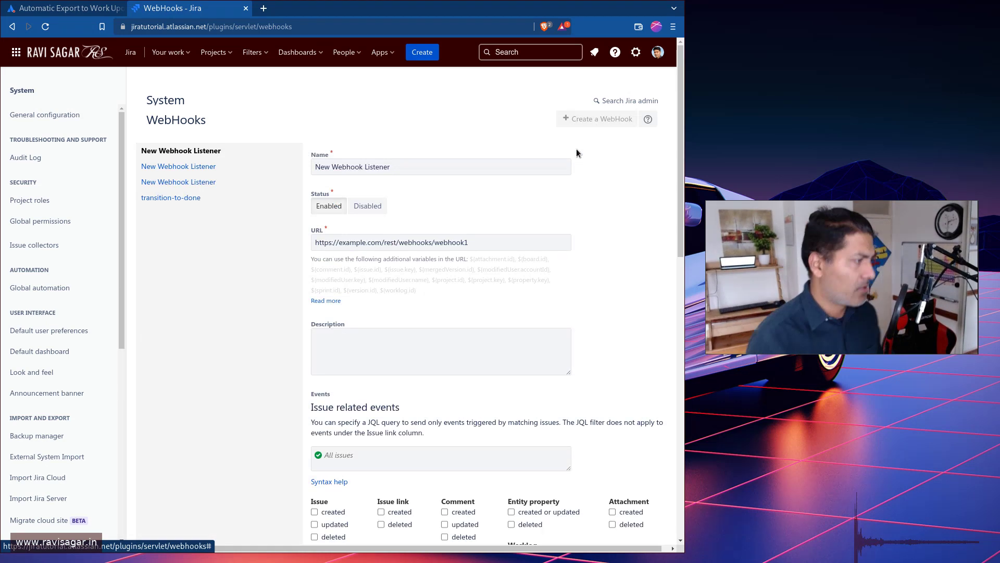
{"action": "triple_click", "coordinate": [515, 248]}
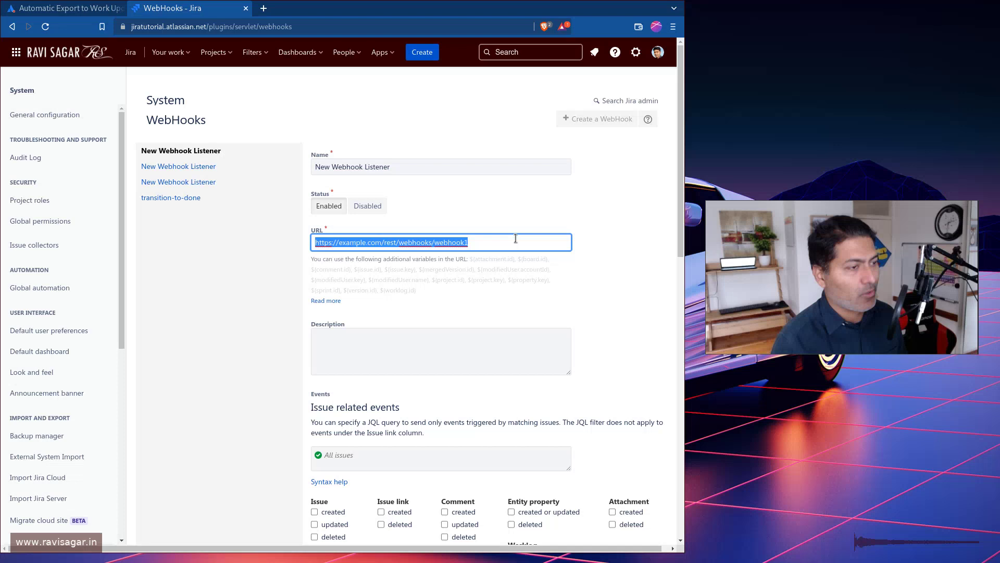
{"action": "scroll", "coordinate": [516, 238], "scroll_direction": "down", "scroll_amount": 2}
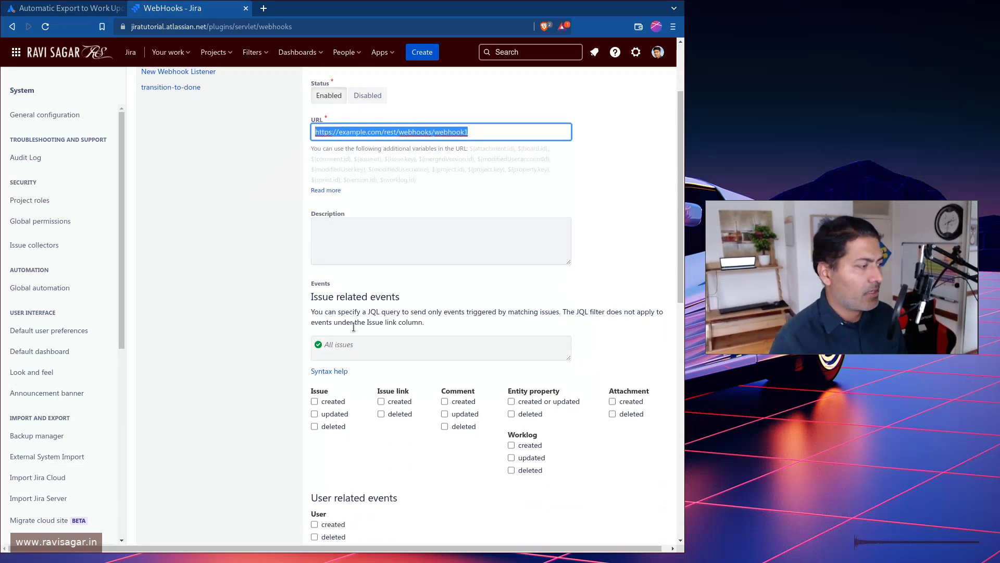
{"action": "scroll", "coordinate": [390, 292], "scroll_direction": "up", "scroll_amount": 2}
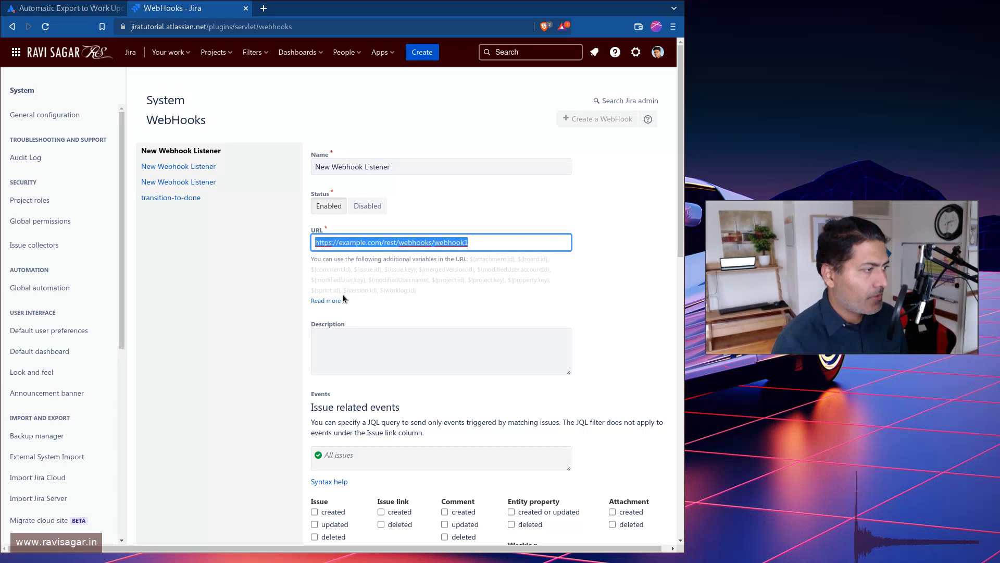
{"action": "scroll", "coordinate": [585, 399], "scroll_direction": "down", "scroll_amount": 3}
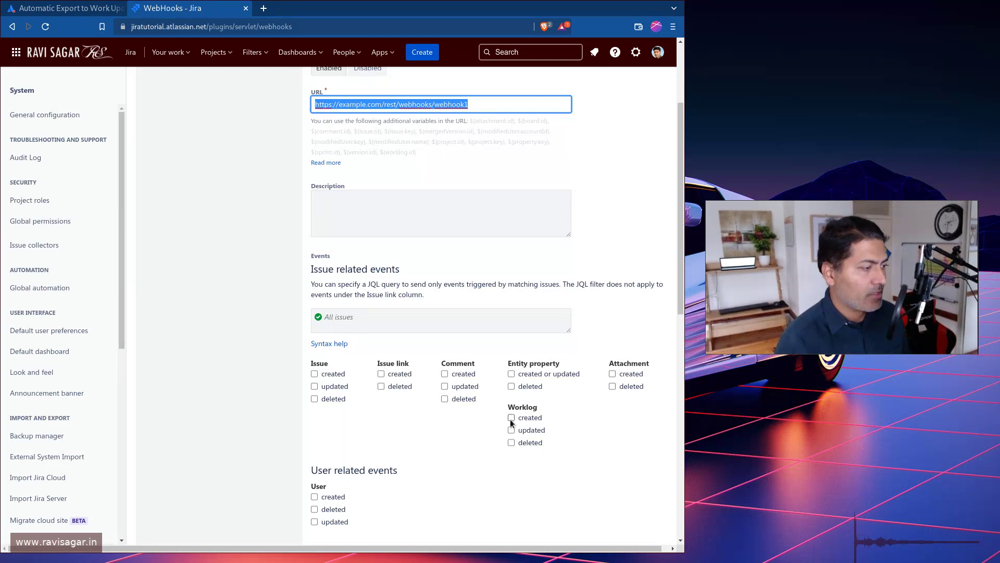
{"action": "scroll", "coordinate": [465, 427], "scroll_direction": "down", "scroll_amount": 3}
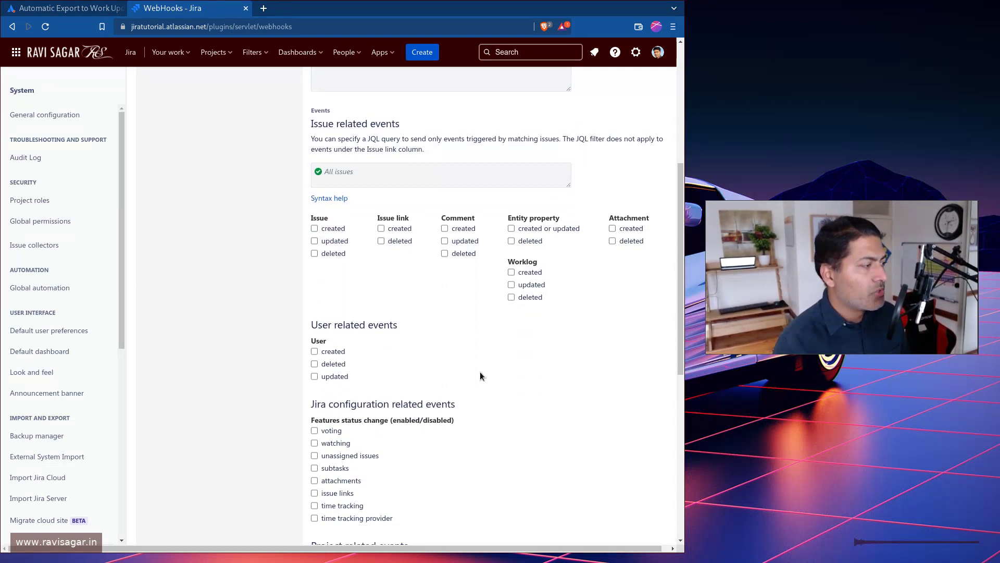
{"action": "scroll", "coordinate": [480, 373], "scroll_direction": "down", "scroll_amount": 1}
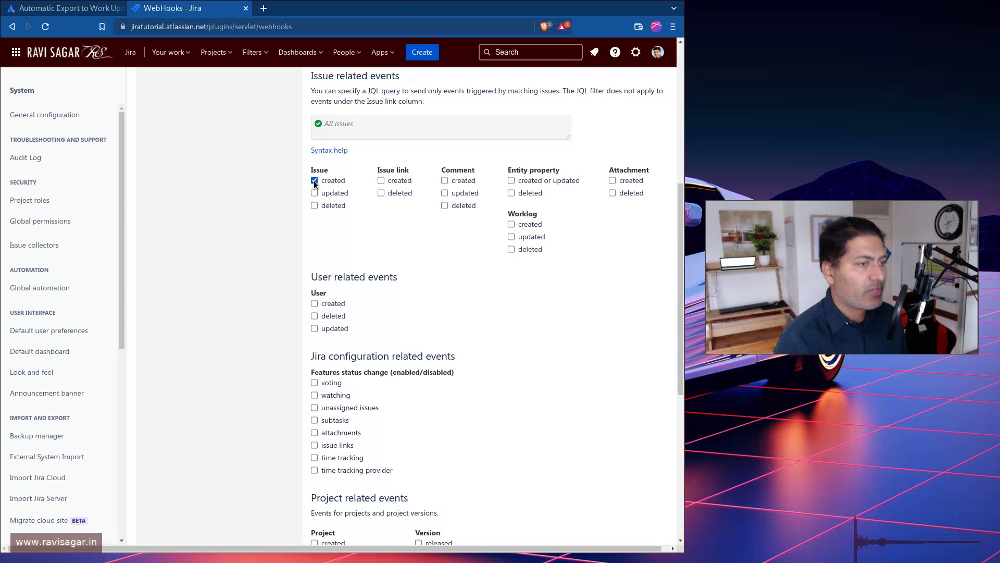
{"action": "scroll", "coordinate": [502, 419], "scroll_direction": "up", "scroll_amount": 7}
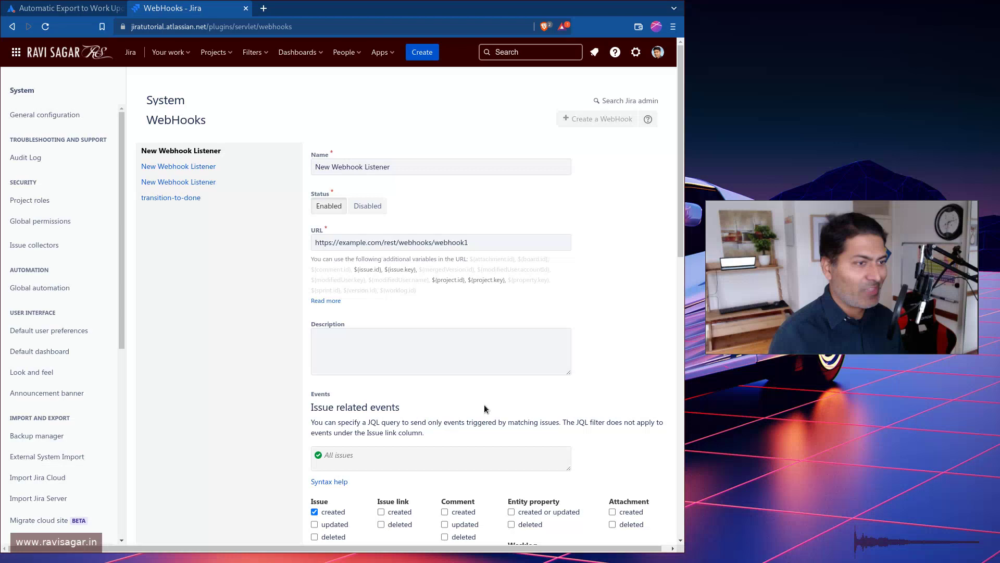
Step: Append ${project.id} to the webhook URL, making it webhook1${project.id}${project.id}
{"action": "double_click", "coordinate": [449, 280]}
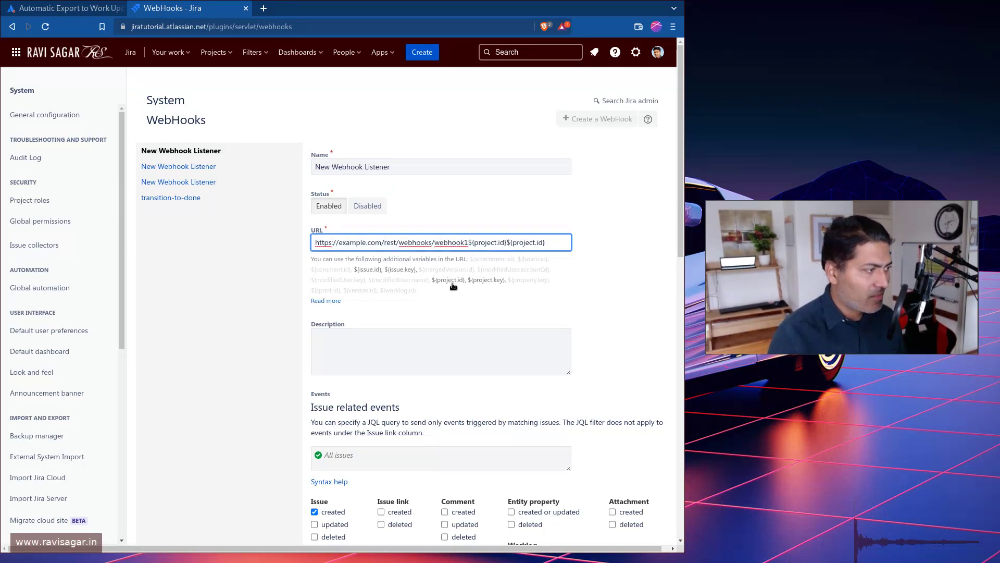
{"action": "left_click_drag", "start_coordinate": [419, 290], "coordinate": [307, 255]}
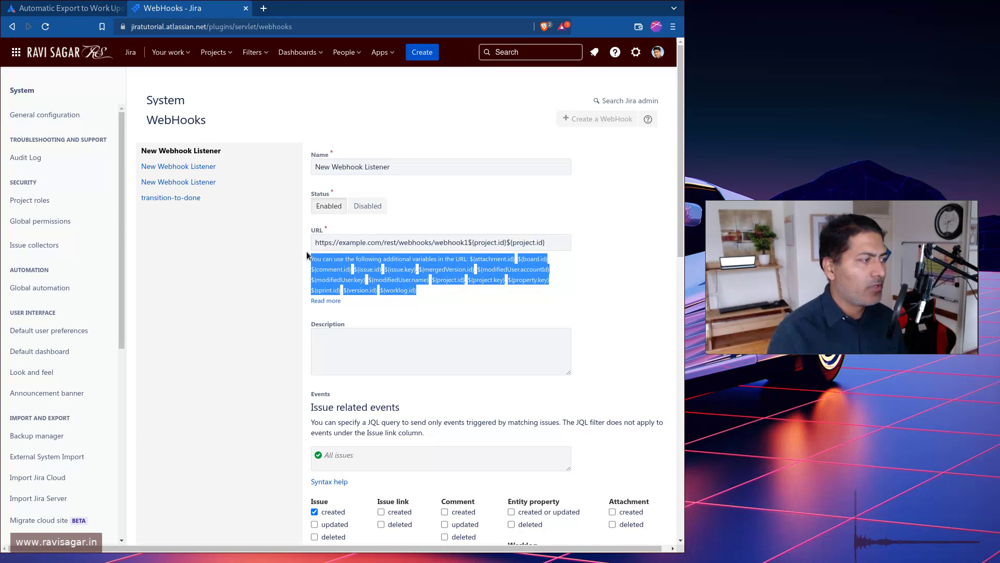
{"action": "left_click", "coordinate": [294, 276]}
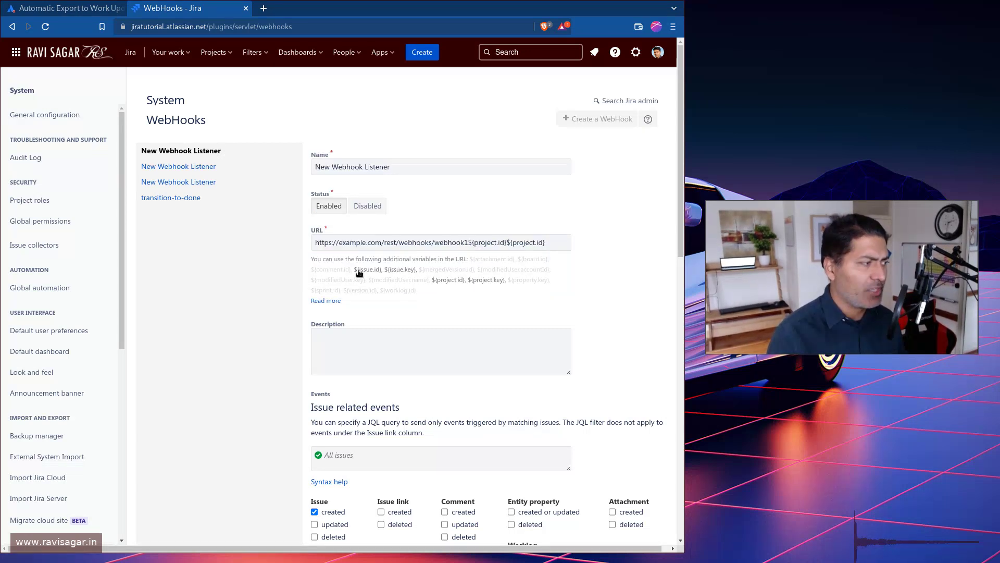
{"action": "mouse_move", "coordinate": [370, 271]}
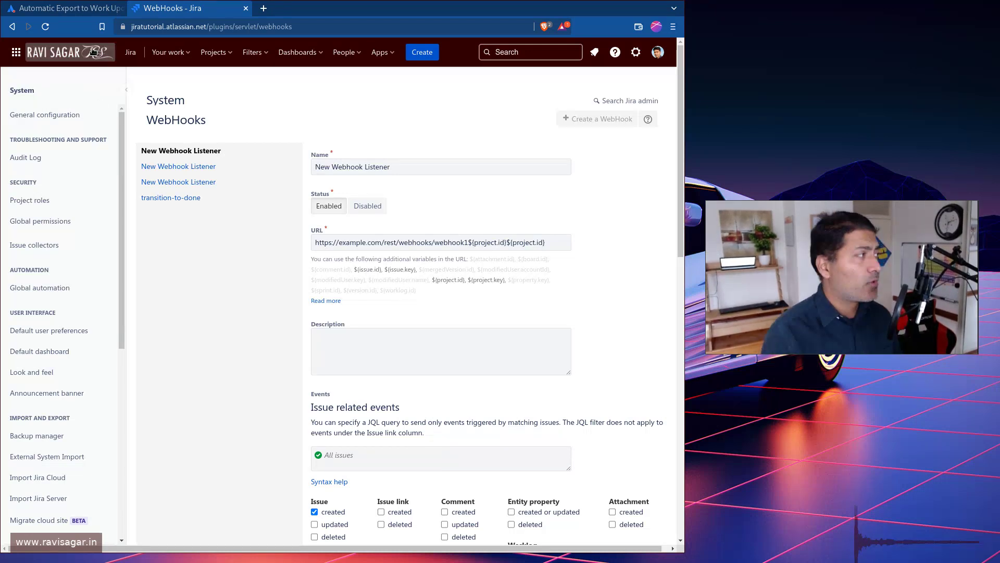
Step: Return to the 'Automatic Export to Work Upon Ticket Creation' Community tab
{"action": "left_click", "coordinate": [87, 14]}
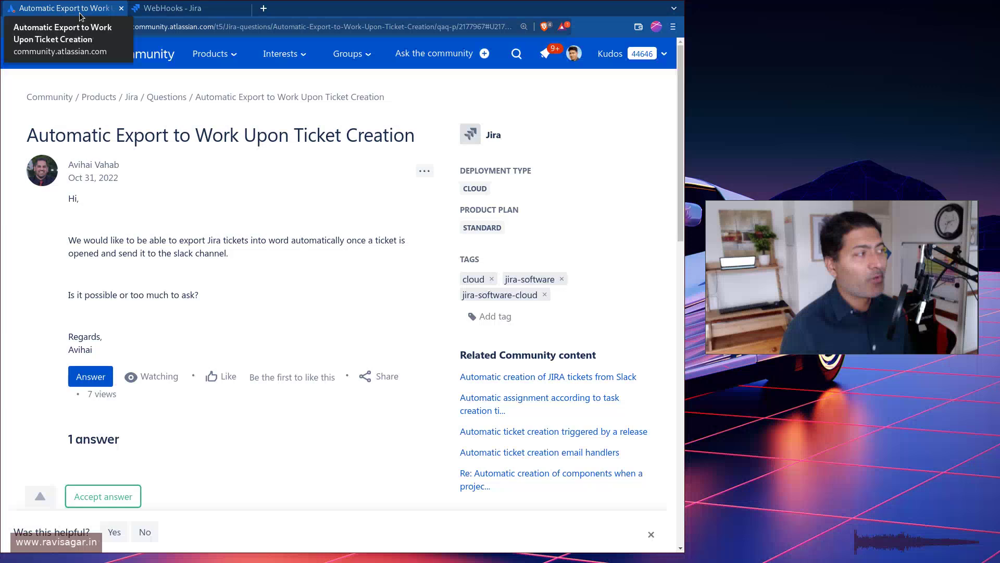
{"action": "scroll", "coordinate": [230, 271], "scroll_direction": "down", "scroll_amount": 7}
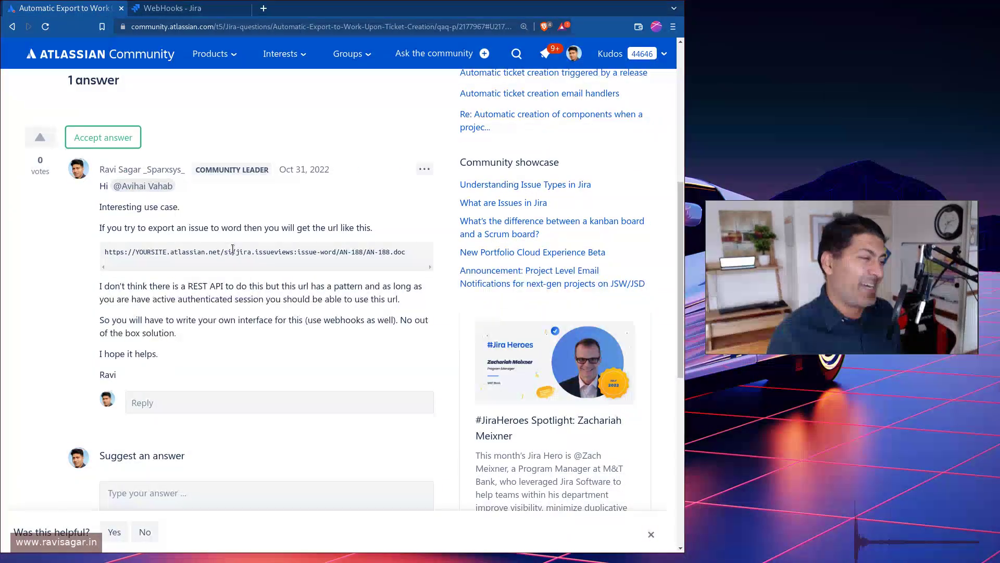
{"action": "scroll", "coordinate": [232, 248], "scroll_direction": "up", "scroll_amount": 6}
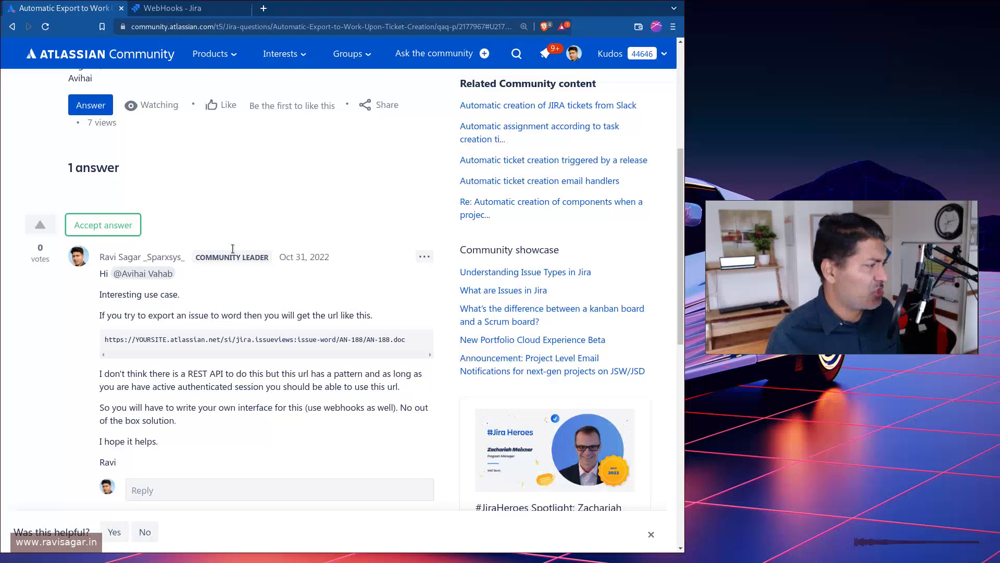
{"action": "scroll", "coordinate": [232, 253], "scroll_direction": "down", "scroll_amount": 4}
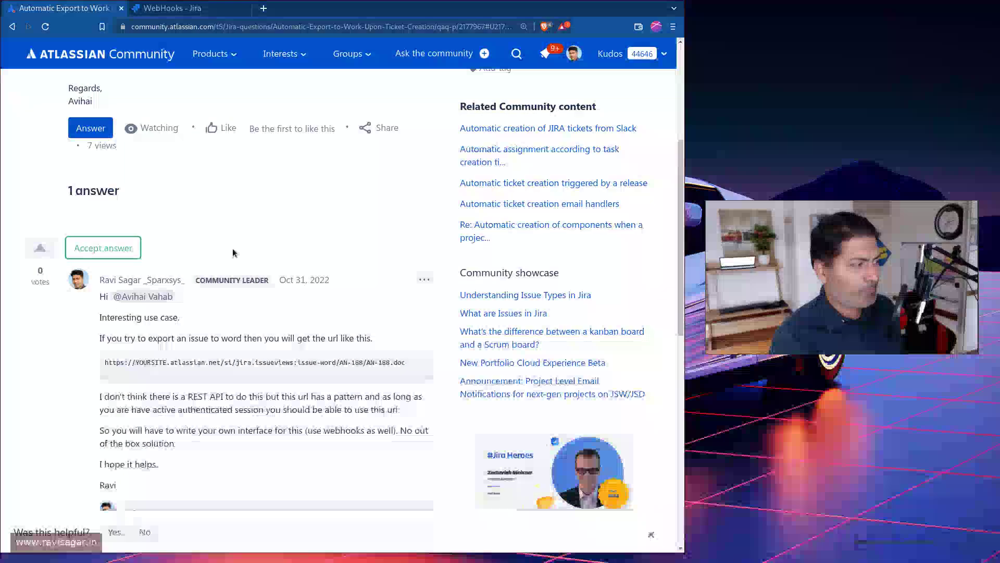
{"action": "scroll", "coordinate": [233, 252], "scroll_direction": "up", "scroll_amount": 3}
{"action": "scroll", "coordinate": [233, 252], "scroll_direction": "down", "scroll_amount": 4}
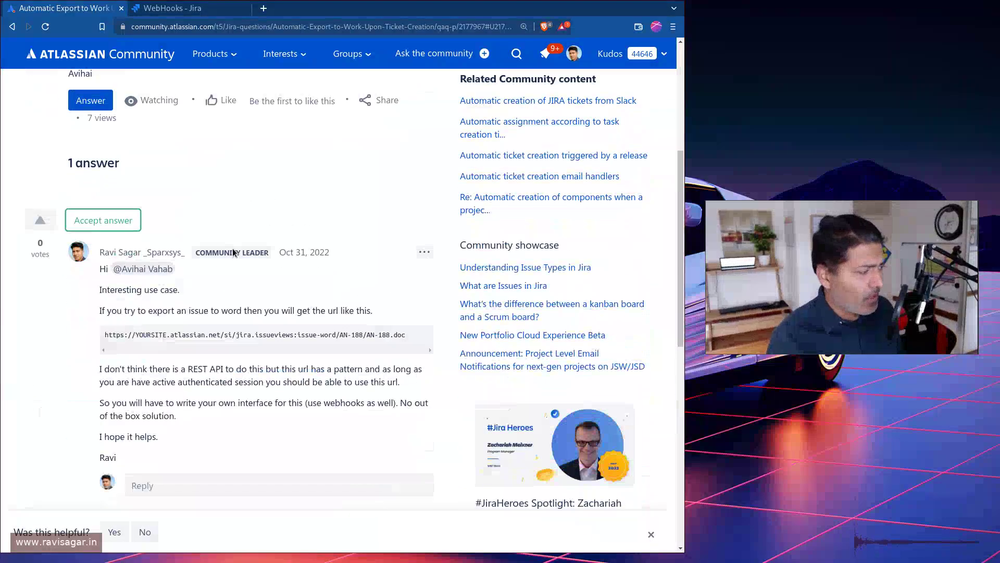
{"action": "triple_click", "coordinate": [257, 335]}
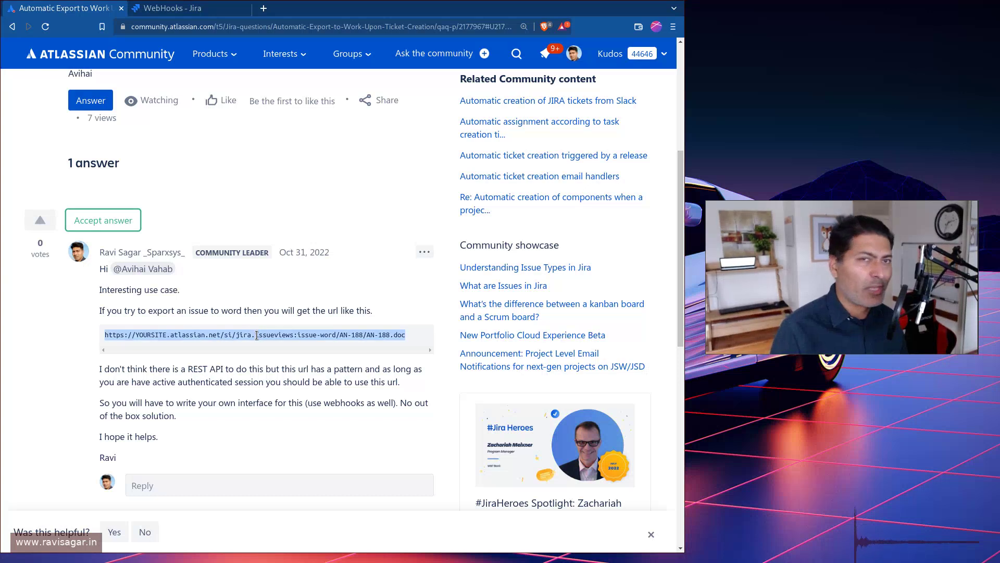
{"action": "scroll", "coordinate": [257, 335], "scroll_direction": "up", "scroll_amount": 5}
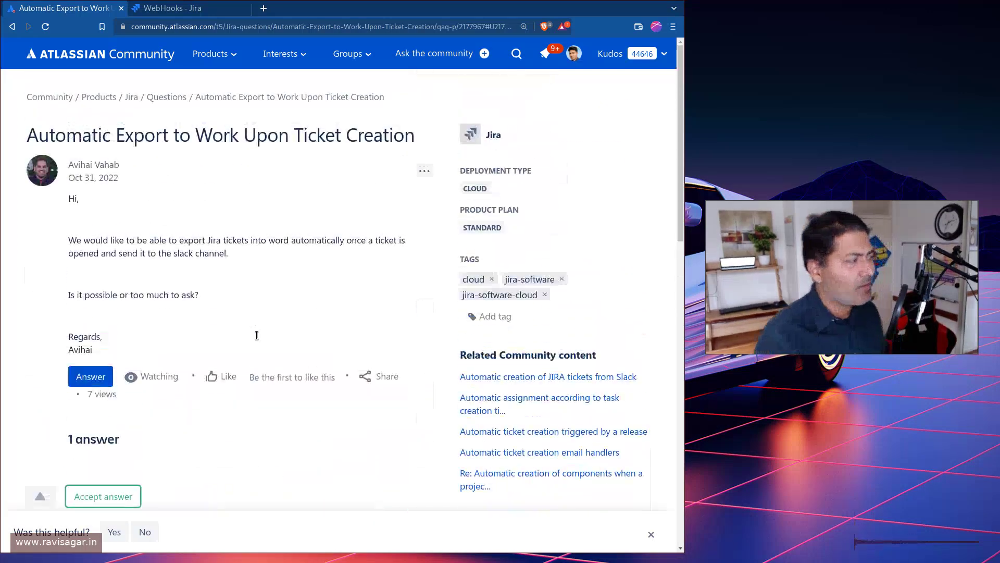